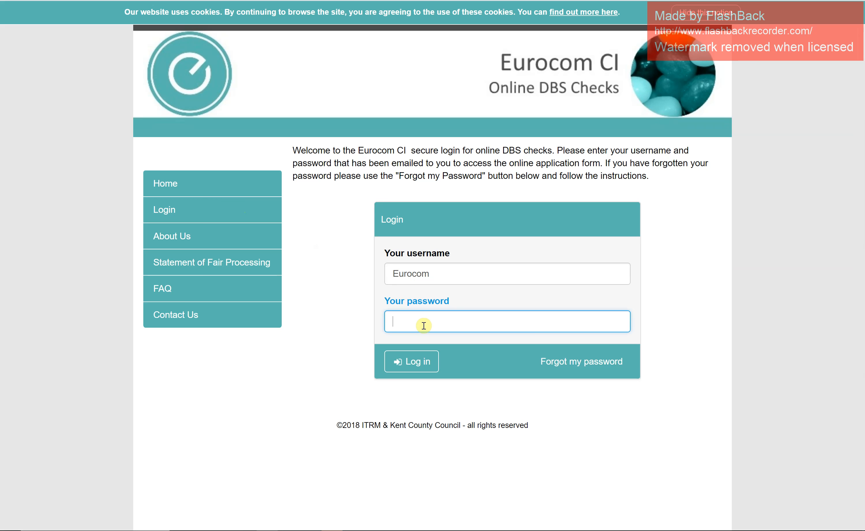
Log in as the BU Admin with the account password and scroll to the terms and conditions.
text(•••••••••••)
key(Return)
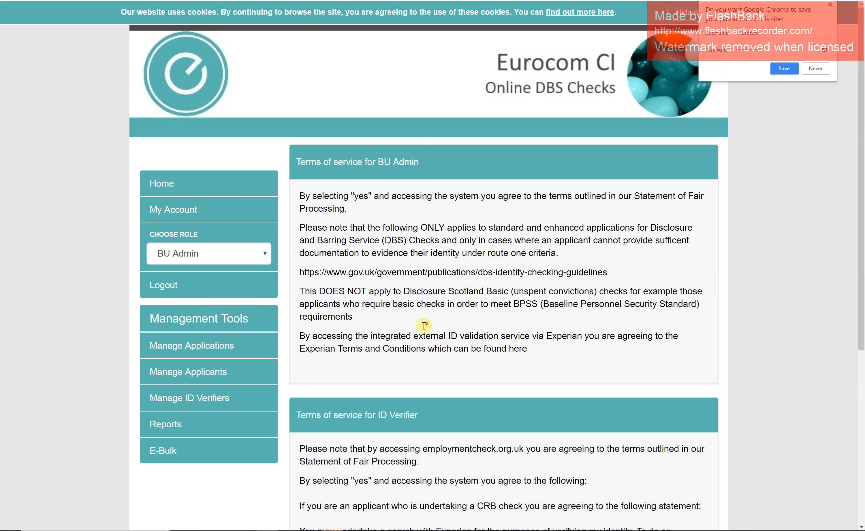
scroll(426, 324, down, 6)
Accept all terms and conditions, then go to Manage Applications > Create New Application.
click(309, 455)
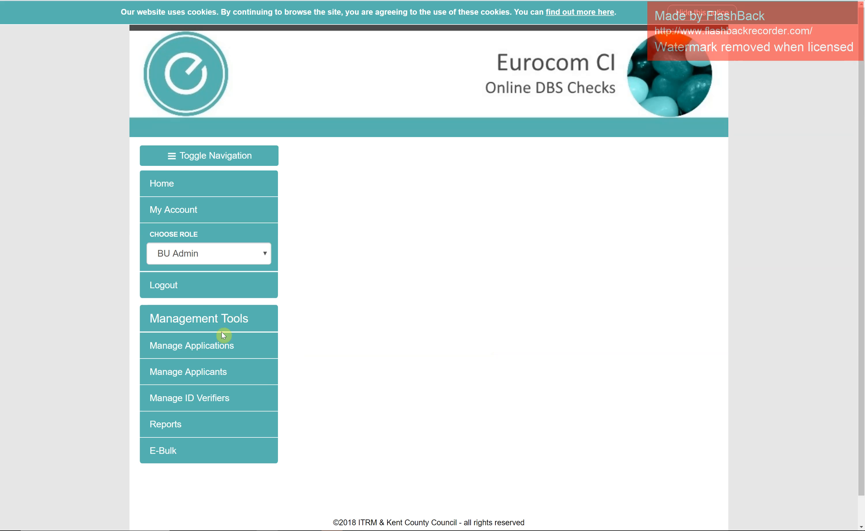
mouse_move(223, 350)
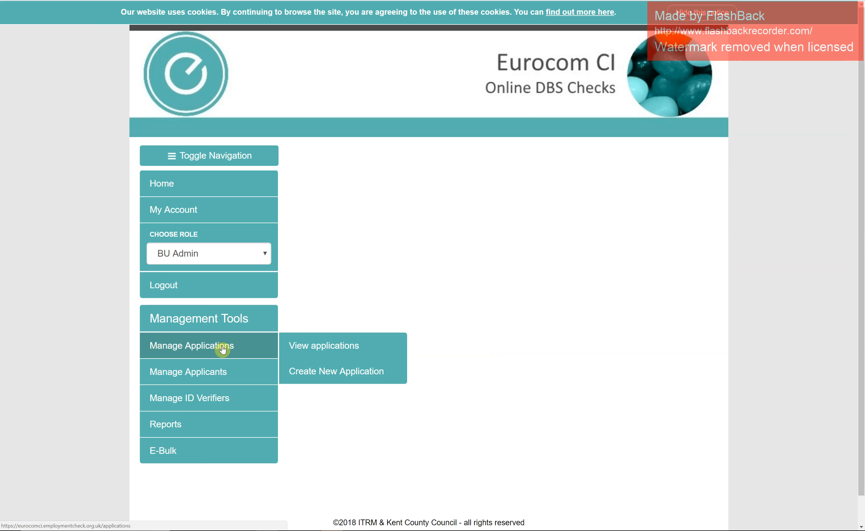
click(322, 372)
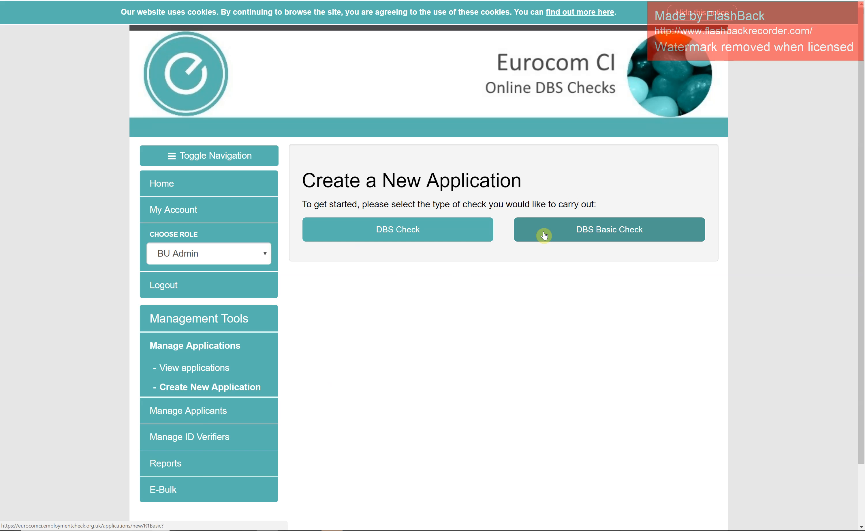
Choose DBS Check and enter Test as the applicant's forename and surname.
click(443, 239)
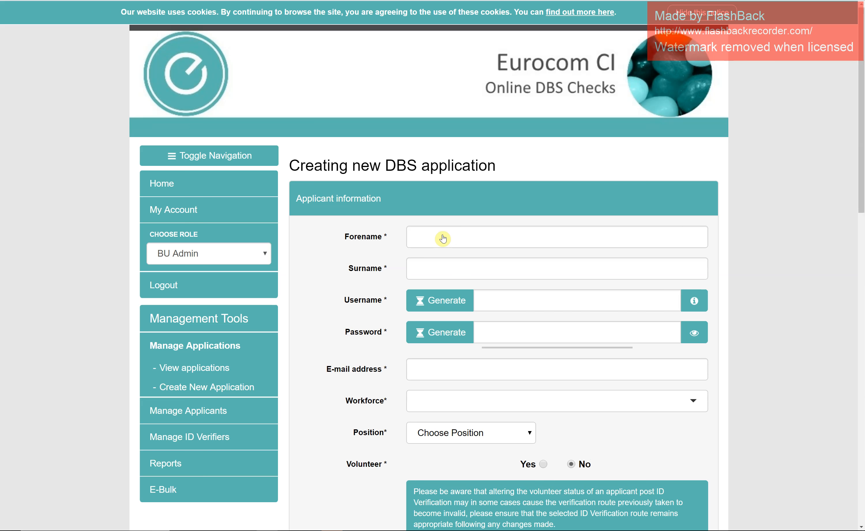
scroll(443, 239, down, 2)
click(447, 168)
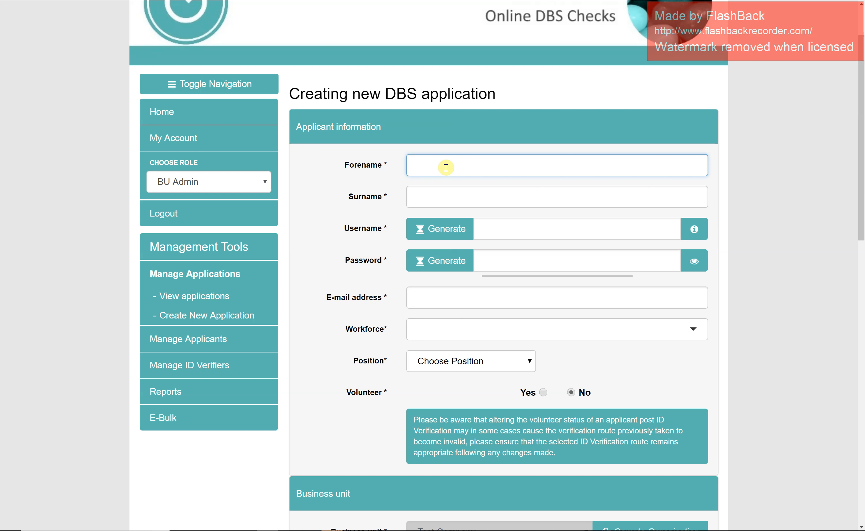
text(Test)
click(446, 203)
text(Test)
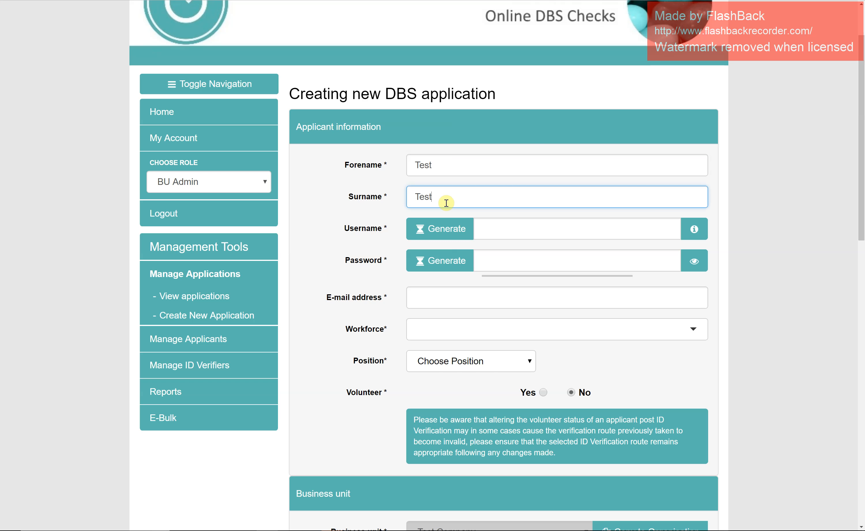
Set username testtest123 and generate a password, then move to the e-mail field.
click(490, 229)
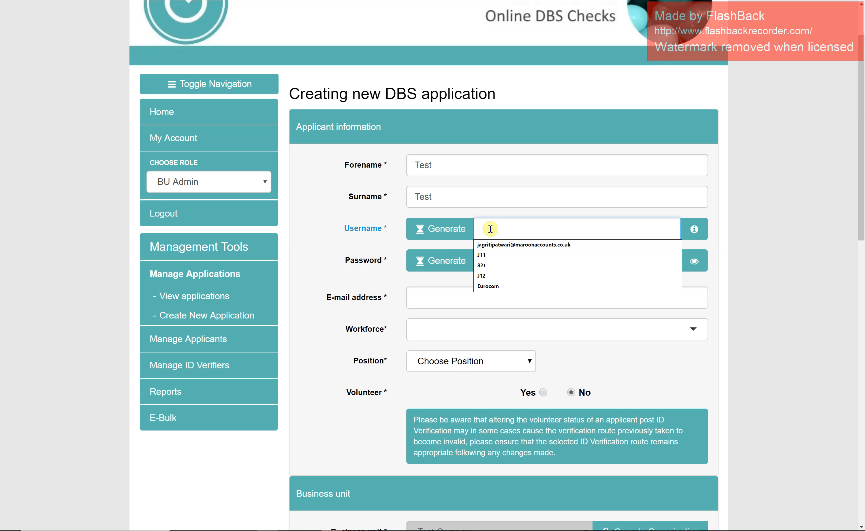
text(testtest123)
click(492, 266)
text(••••••••)
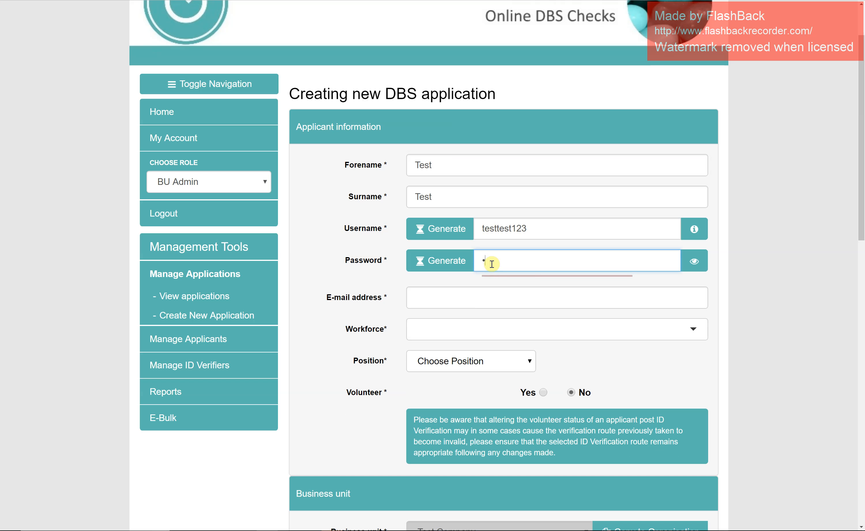
text(•••)
click(445, 226)
click(448, 261)
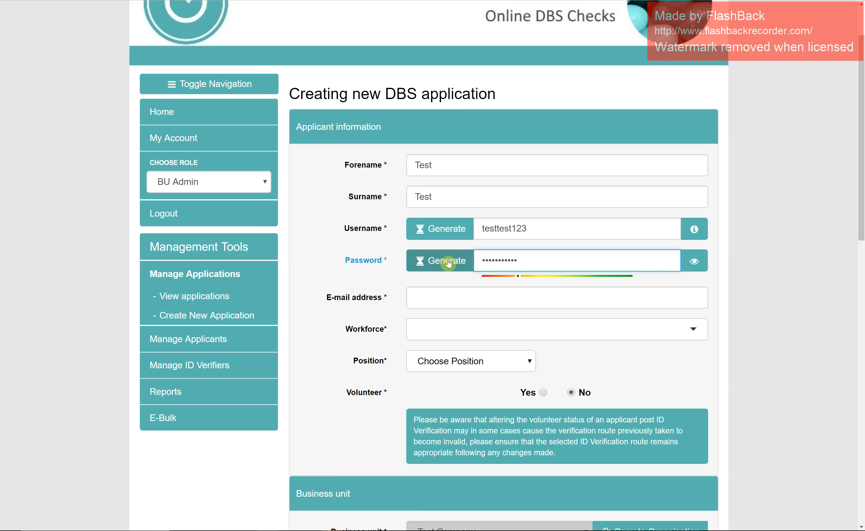
click(394, 230)
click(396, 270)
click(397, 305)
click(433, 300)
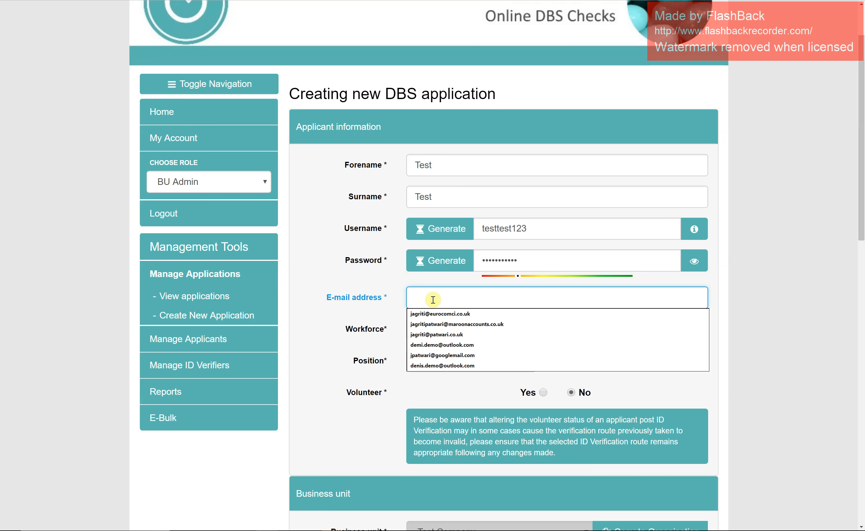
Enter the applicant's e-mail address and set Workforce to Adult Workforce.
text(test@test)
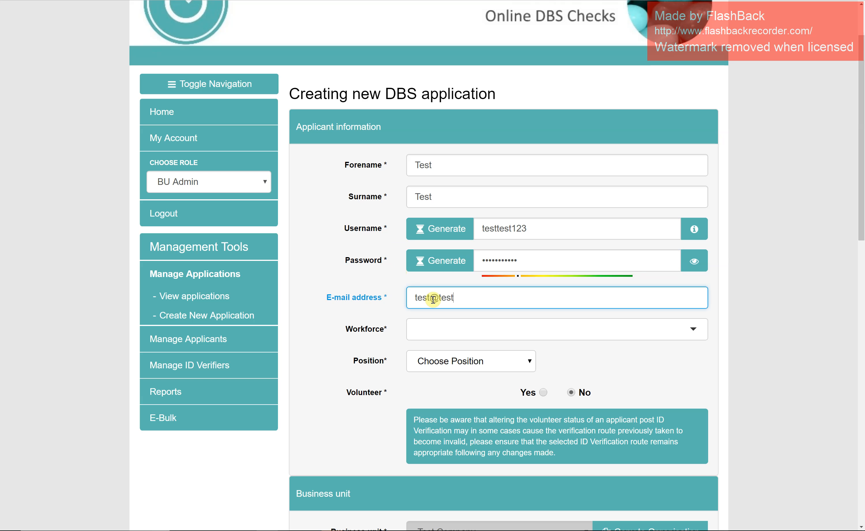
text(.com)
click(436, 334)
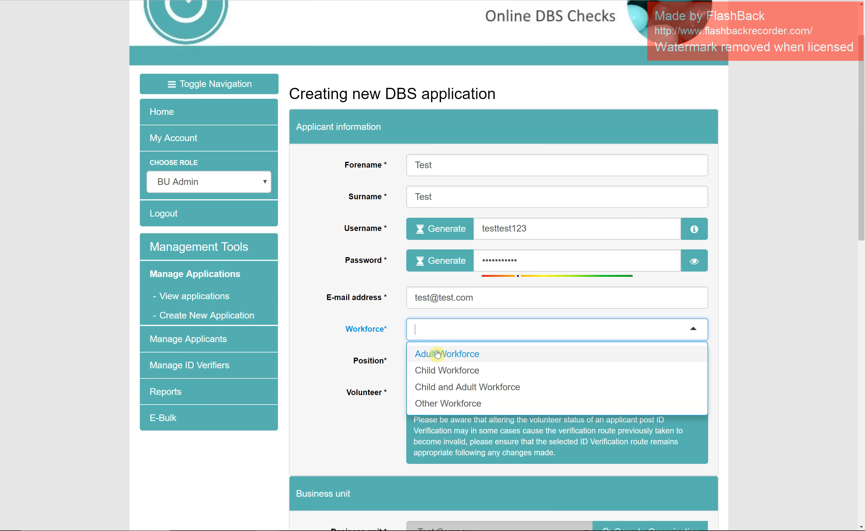
click(438, 355)
Set Position to Care Assistant – Adults.
scroll(436, 299, down, 3)
click(489, 256)
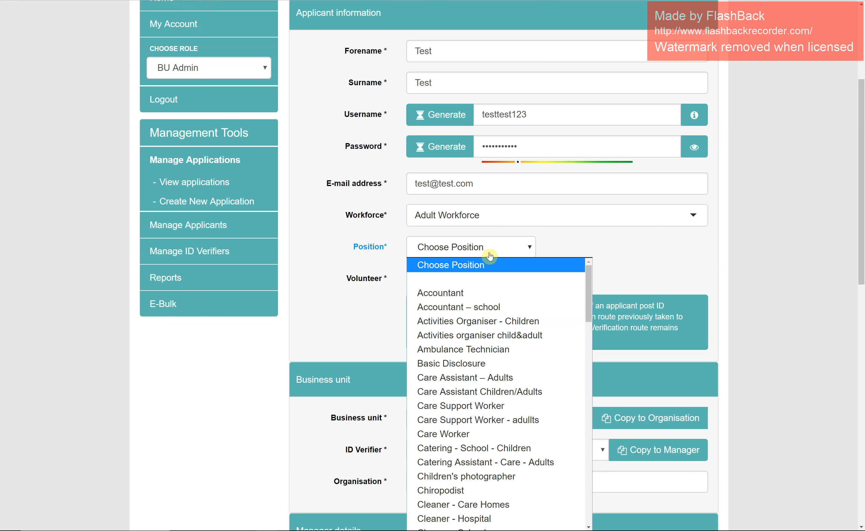
click(473, 378)
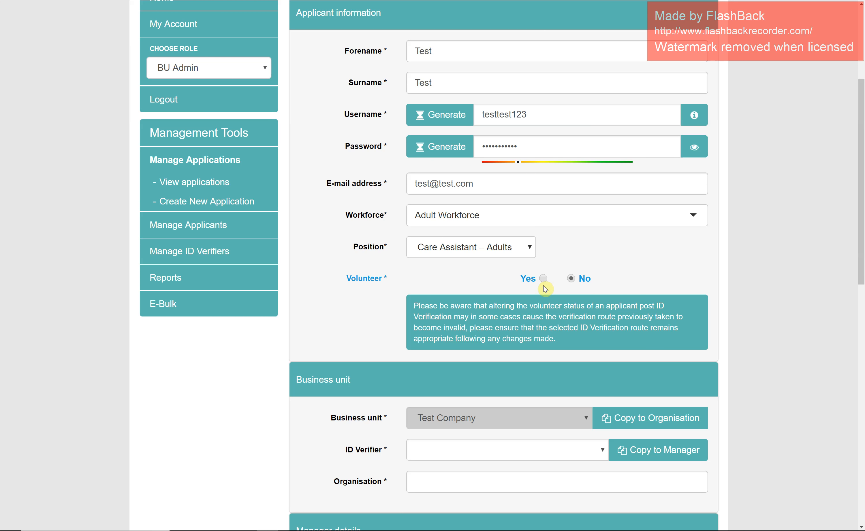
scroll(592, 279, down, 5)
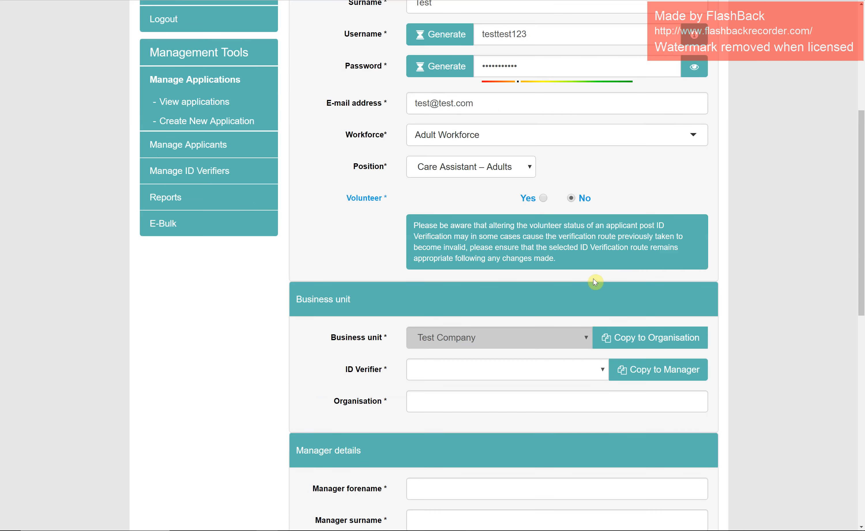
Copy the business unit into Organisation so it reads Test Company.
click(595, 280)
click(497, 232)
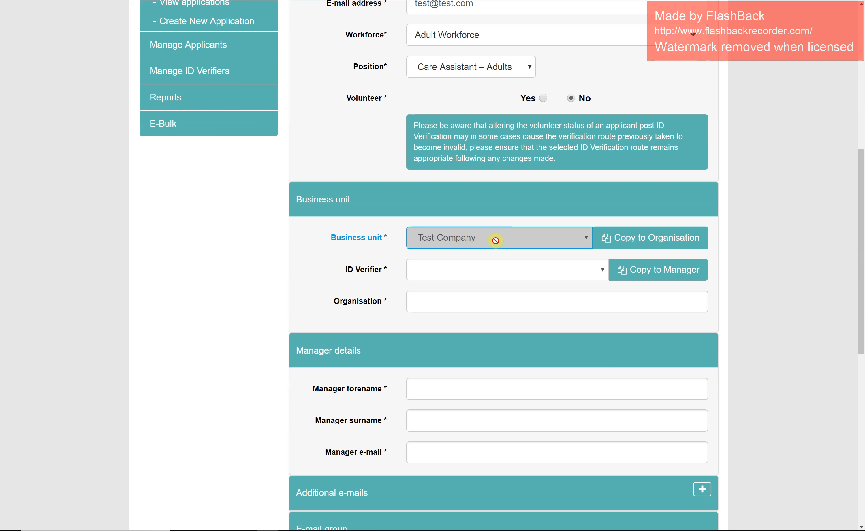
click(627, 247)
click(627, 247)
click(627, 247)
click(486, 306)
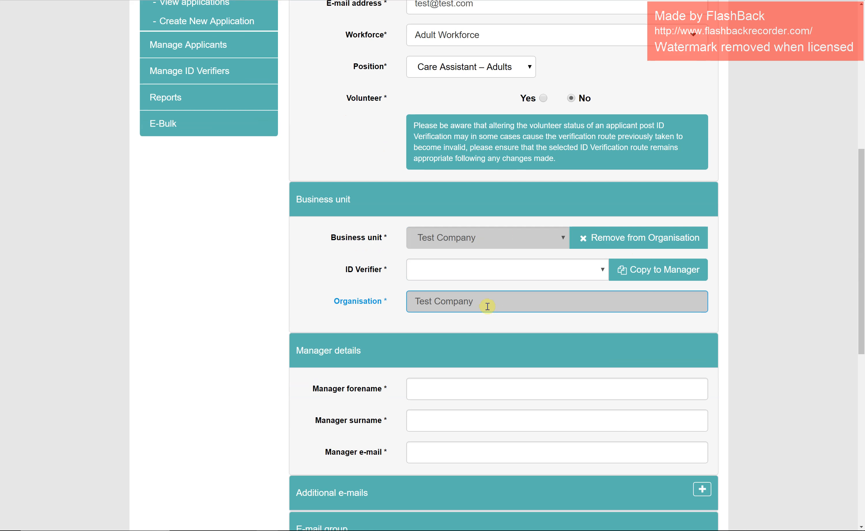
Select Eurocom (Eurocom Admin) as the ID Verifier.
click(475, 273)
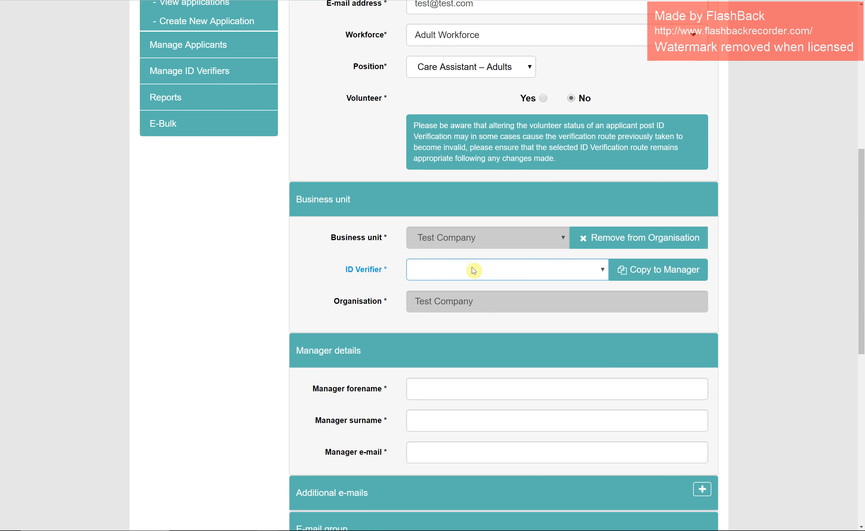
click(595, 273)
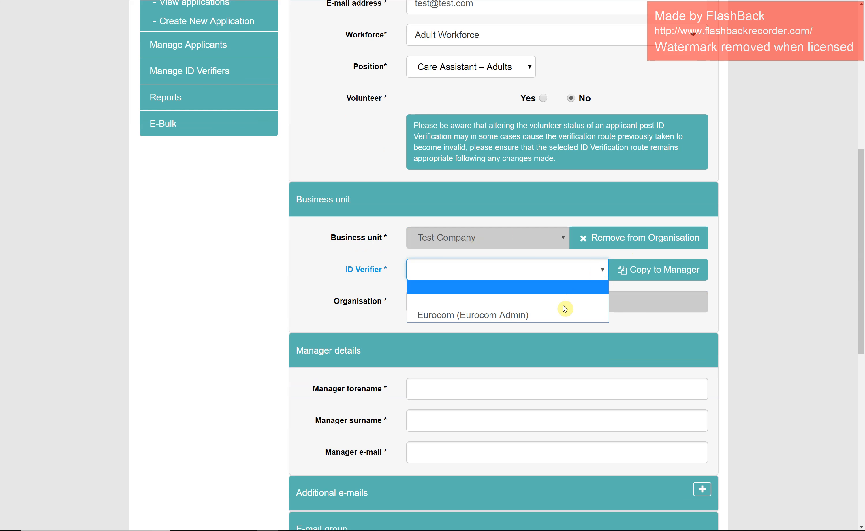
click(556, 315)
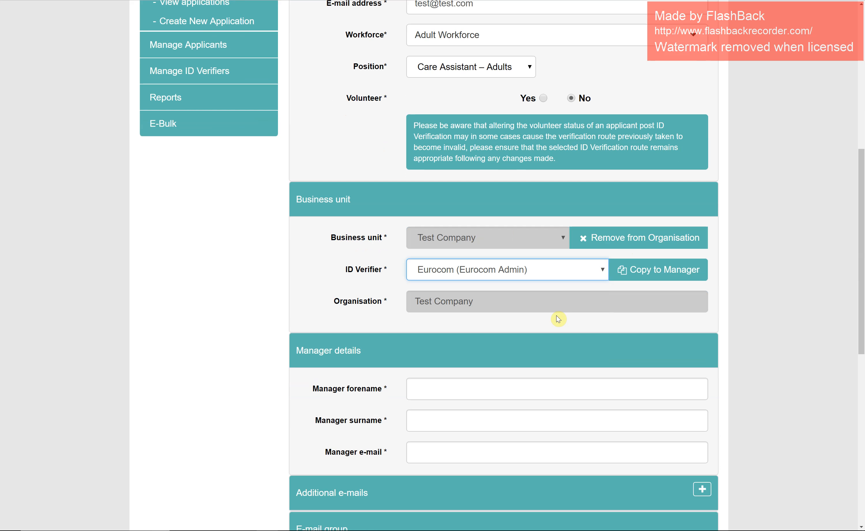
Copy the verifier's details into Manager details and expand the Additional e-mails fields.
scroll(573, 338, down, 1)
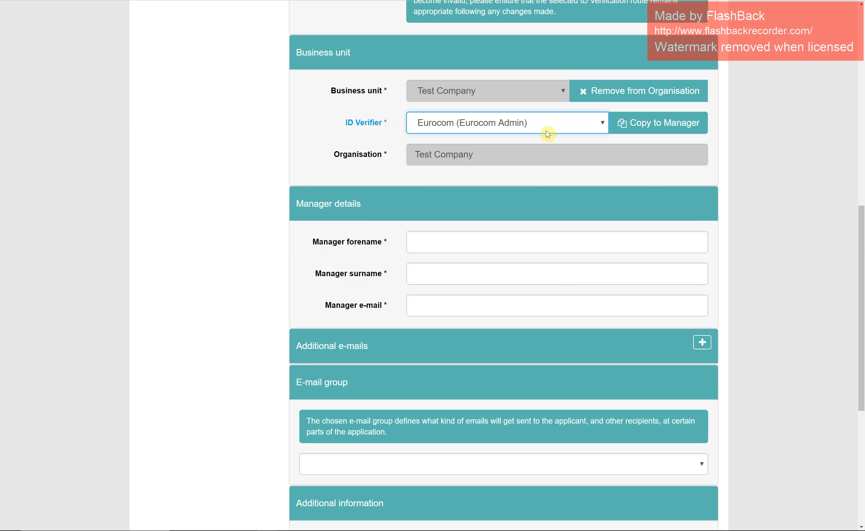
click(672, 122)
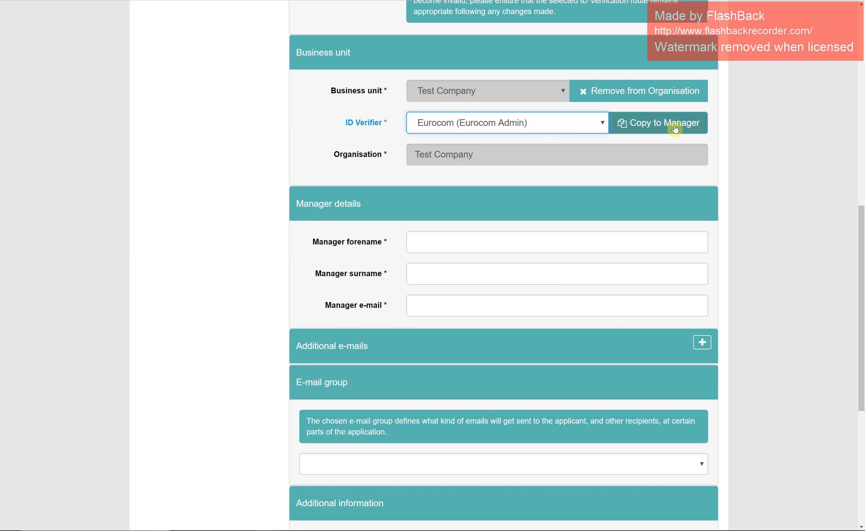
click(677, 132)
scroll(677, 131, down, 4)
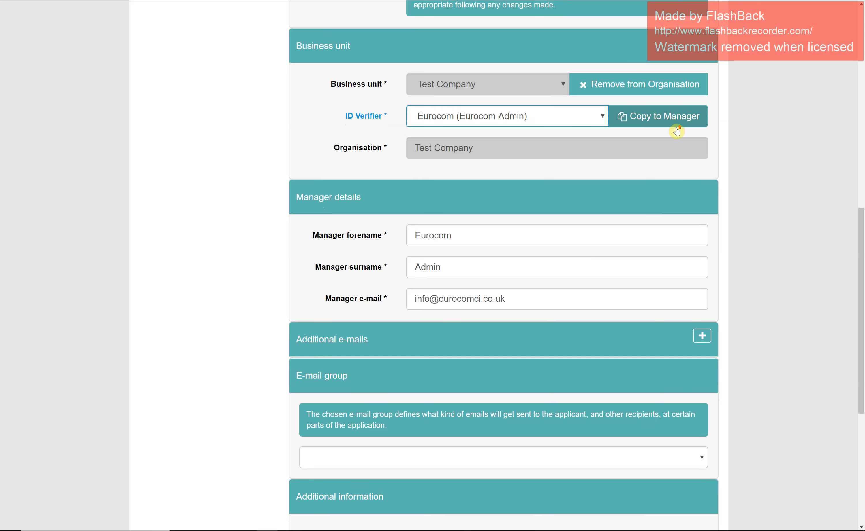
click(700, 192)
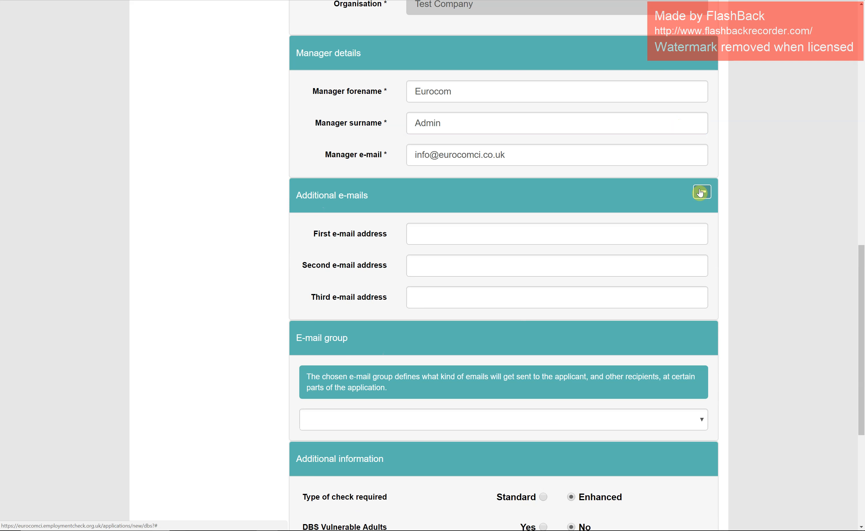
Collapse Additional e-mails and set E-mail group to High Volume User - DBS.
click(701, 192)
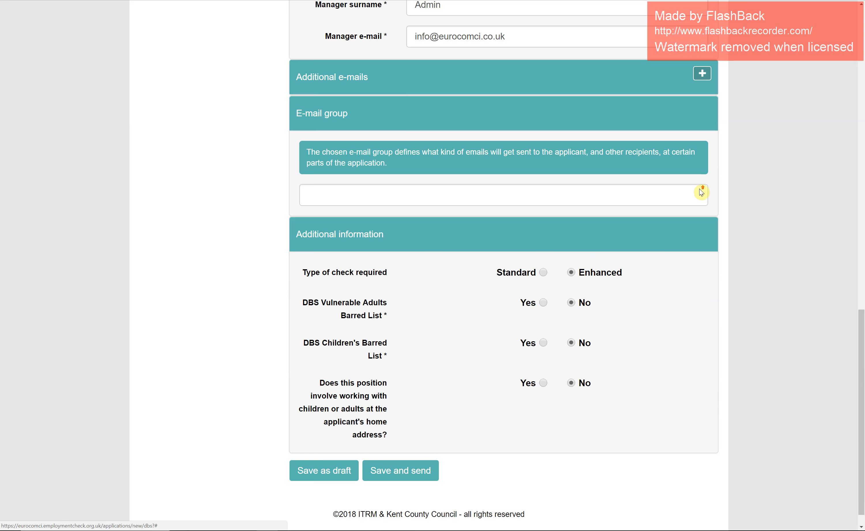
click(560, 205)
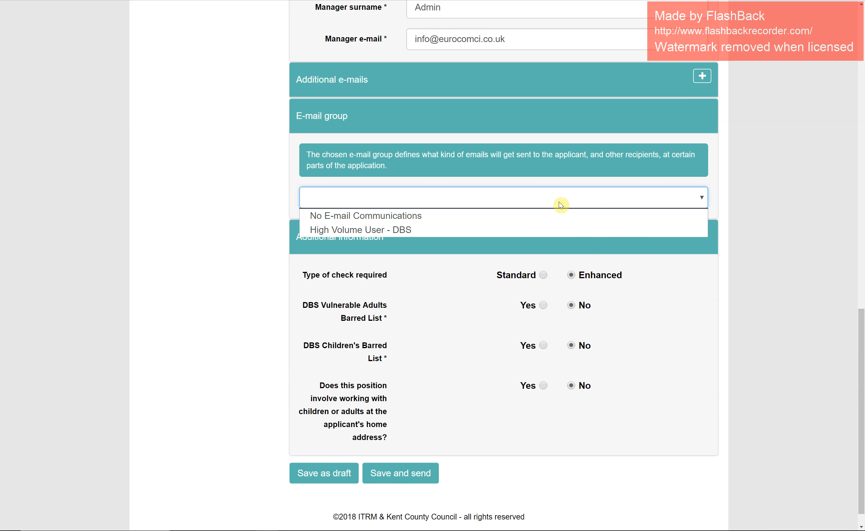
click(467, 231)
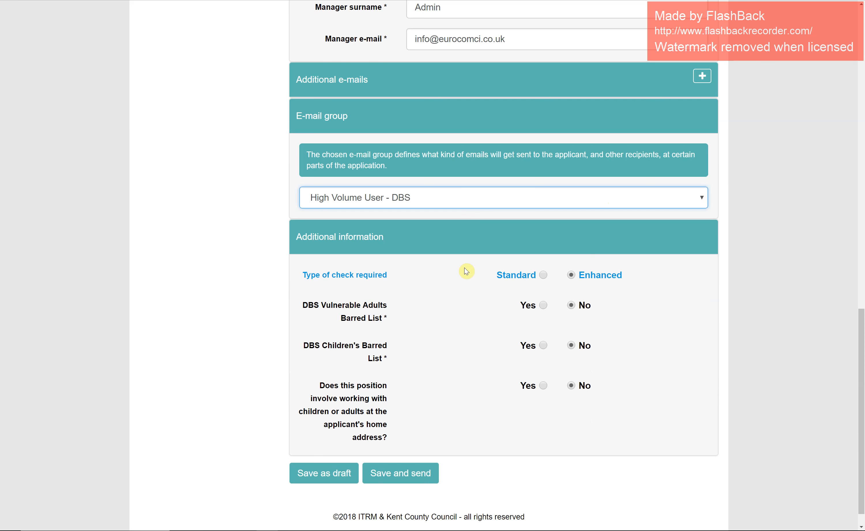
Set Vulnerable Adults Barred List to Yes and save and send the application.
scroll(466, 272, down, 1)
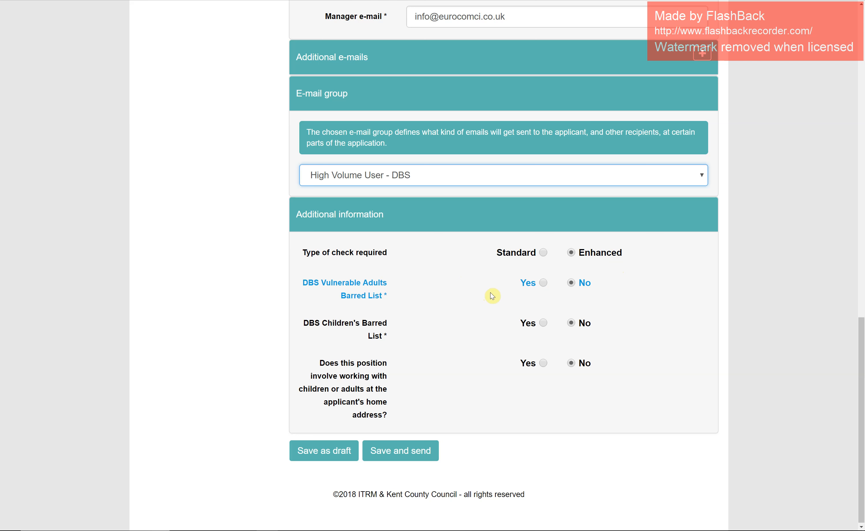
click(543, 284)
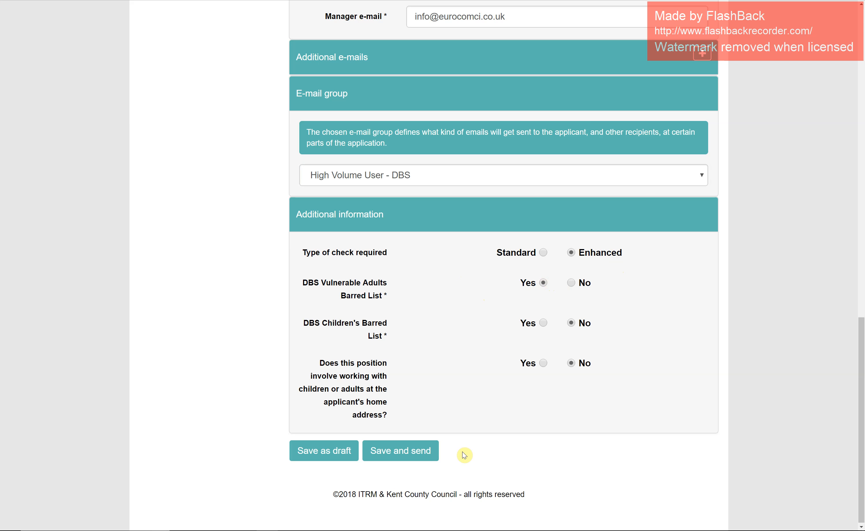
click(414, 458)
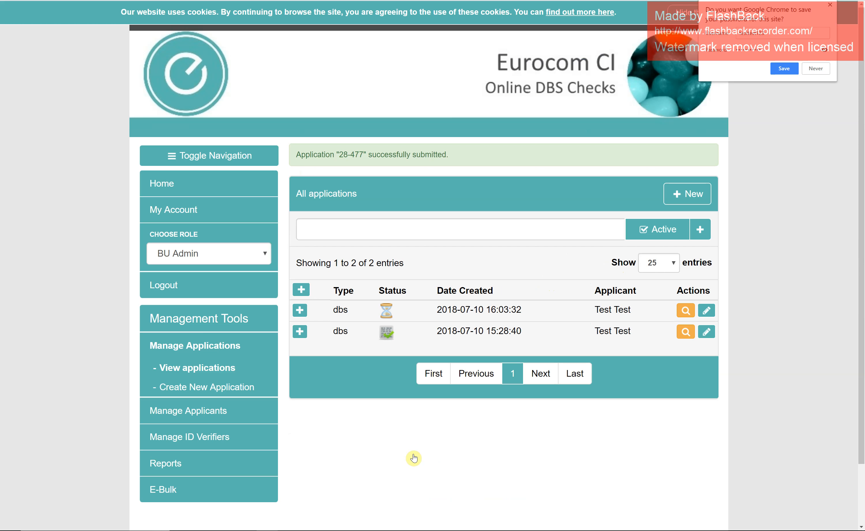